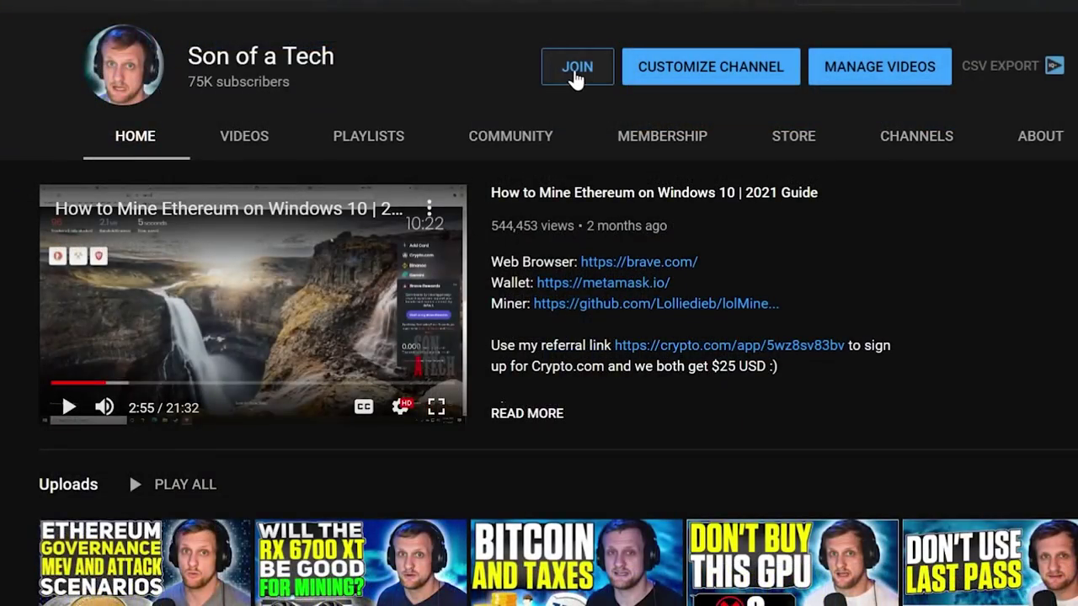
Step: Examine the Son of a Tech channel's membership tiers, member perks and recent uploads
left_click(577, 68)
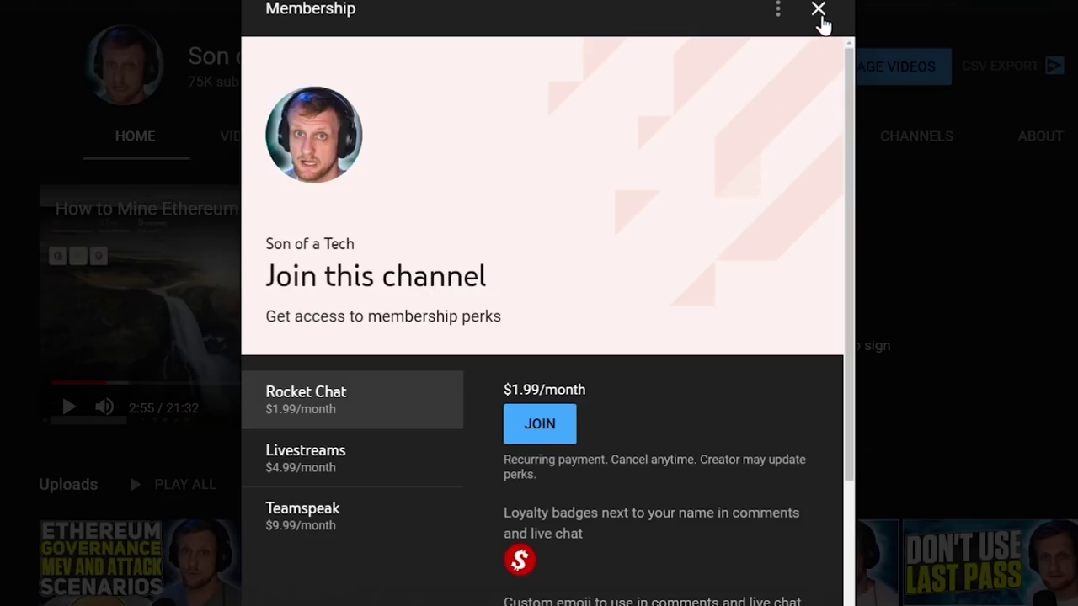
left_click(819, 10)
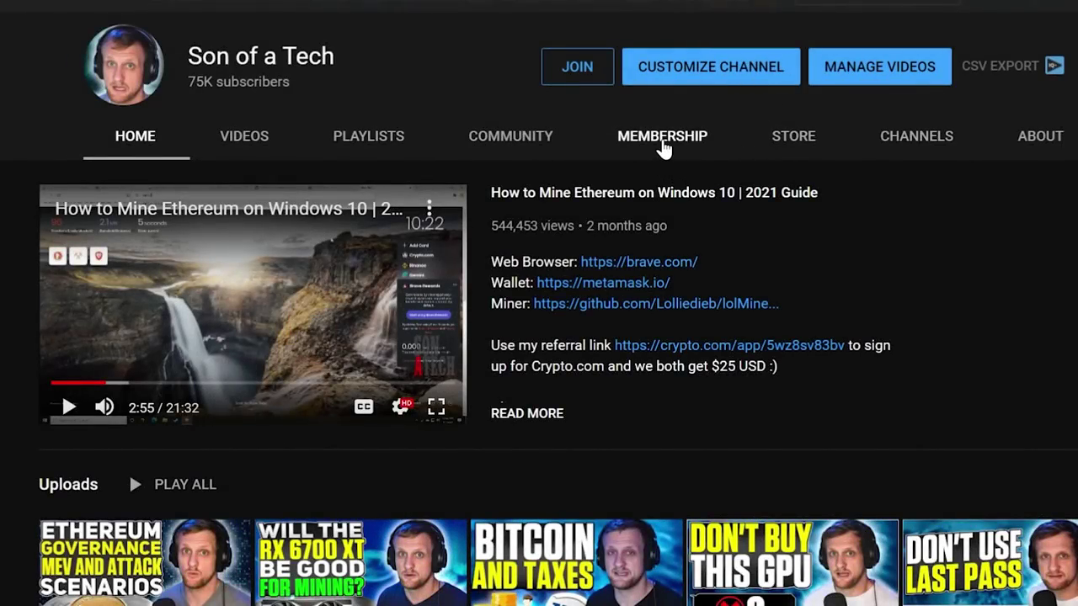
left_click(663, 148)
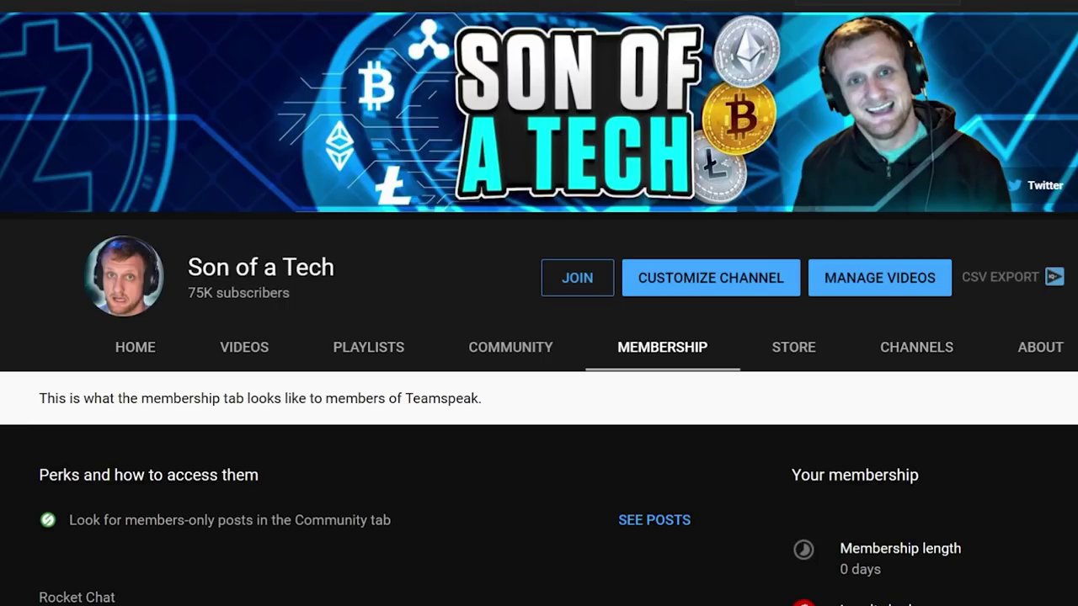
scroll(539, 308, "down", 3)
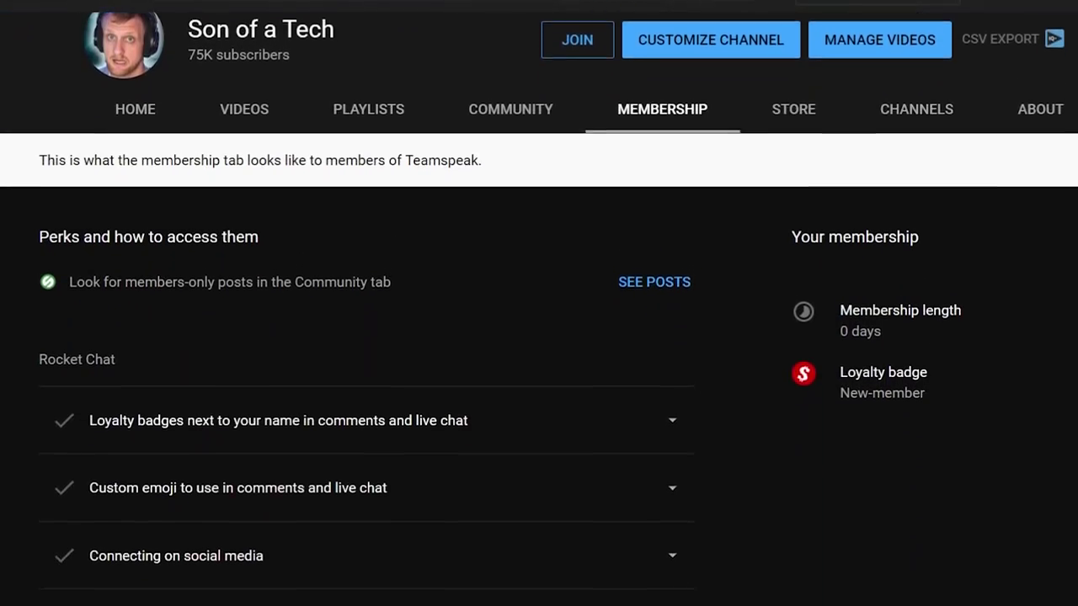
scroll(539, 337, "down", 2)
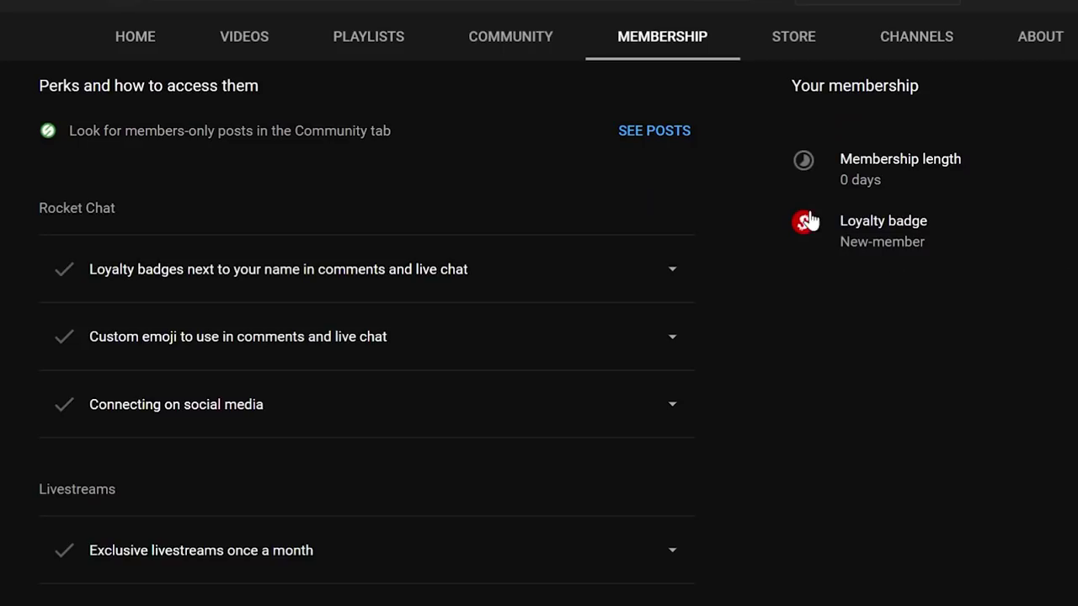
left_click(674, 405)
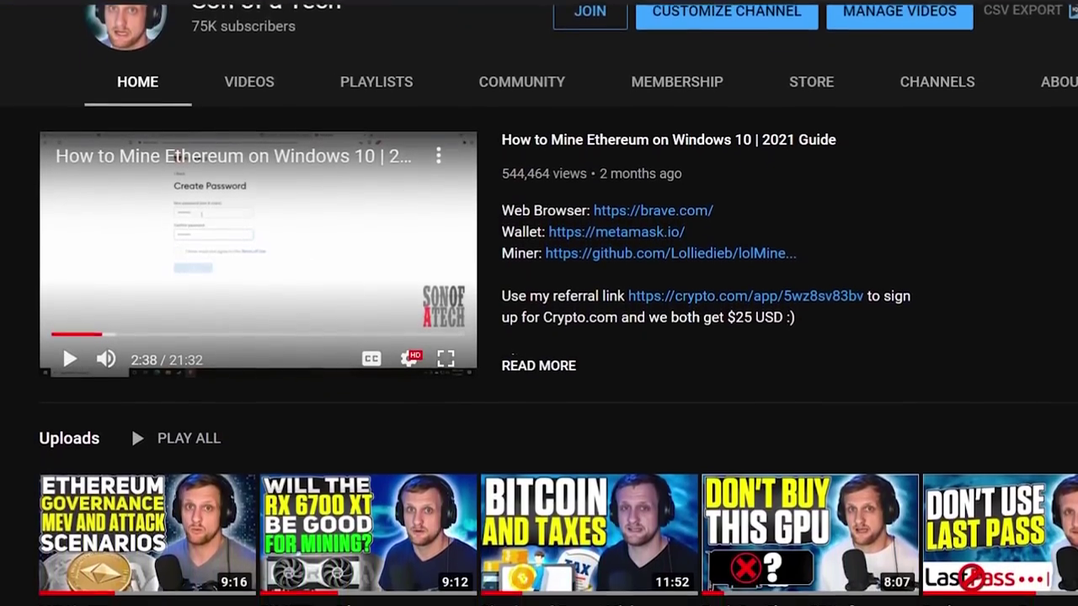
scroll(539, 337, "down", 3)
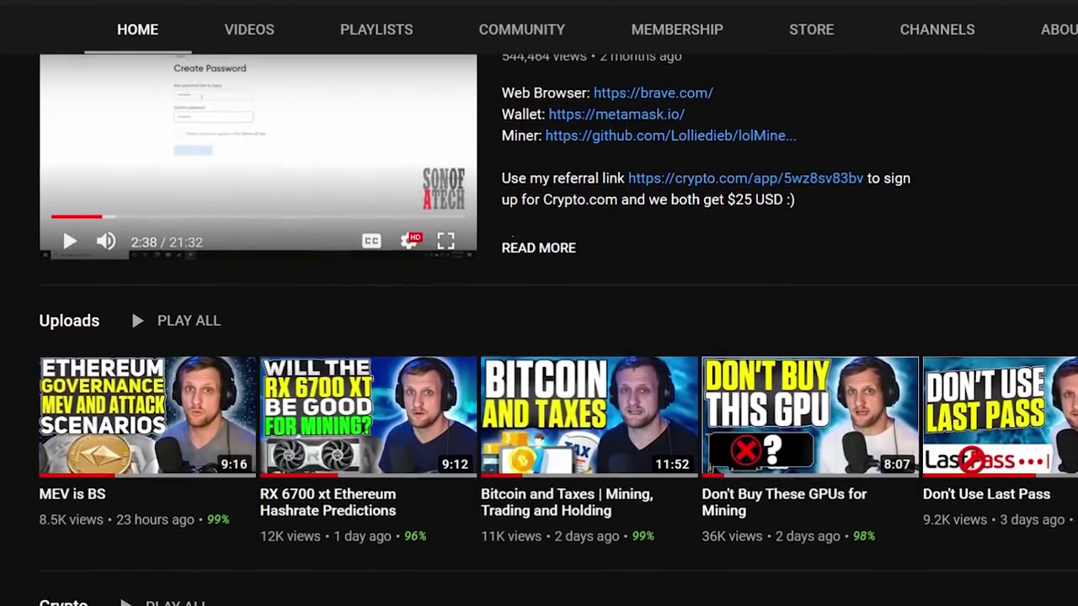
scroll(539, 337, "down", 3)
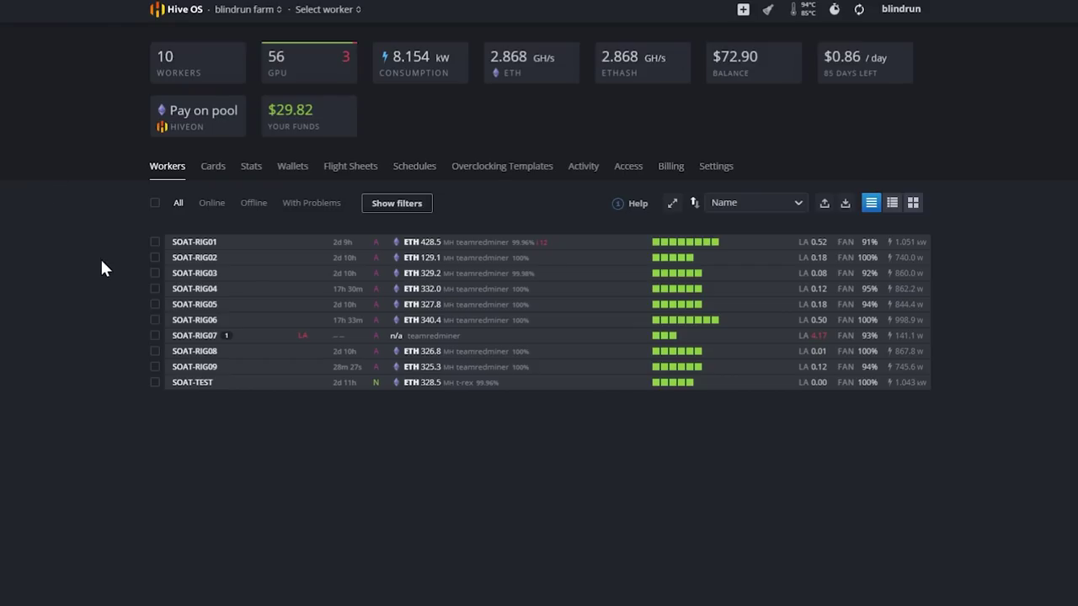
Step: In the SOAT-TEST worker's settings, set Maintenance mode to Without loading drivers
left_click(193, 385)
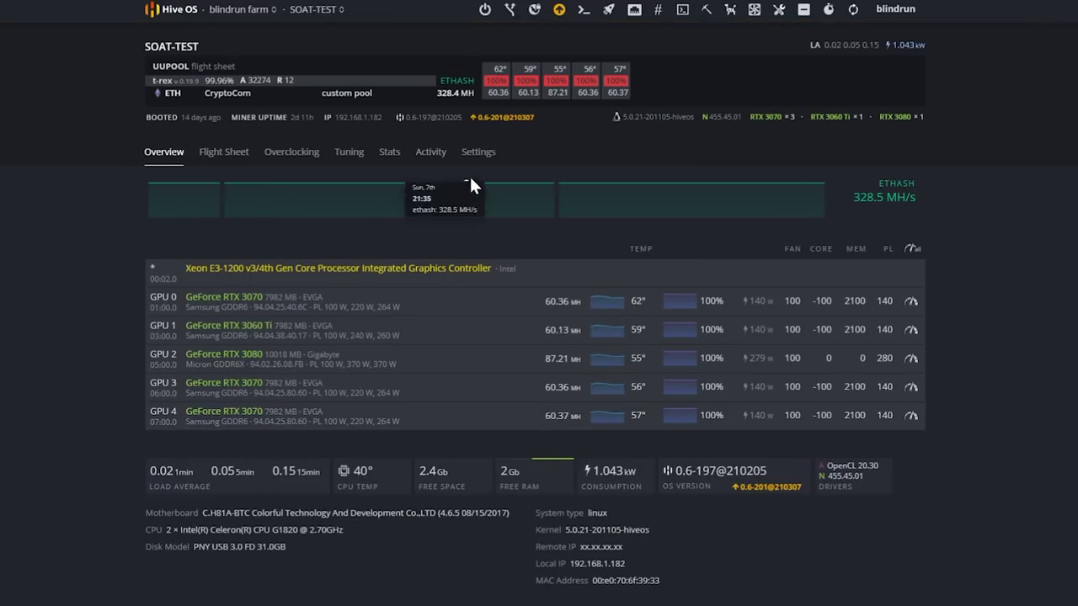
left_click(478, 155)
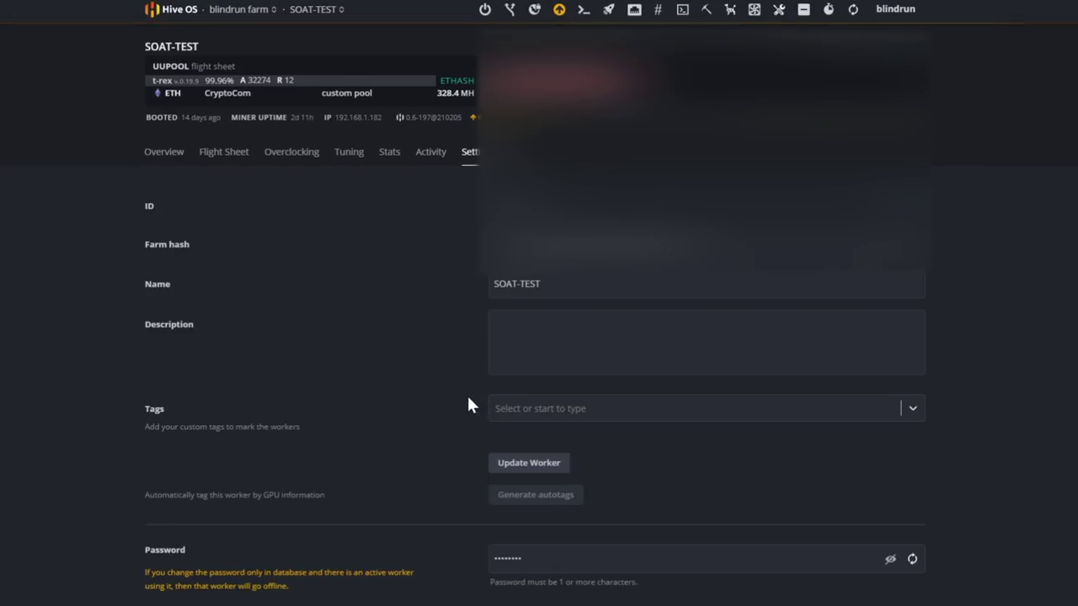
scroll(463, 400, "down", 3)
scroll(455, 396, "down", 2)
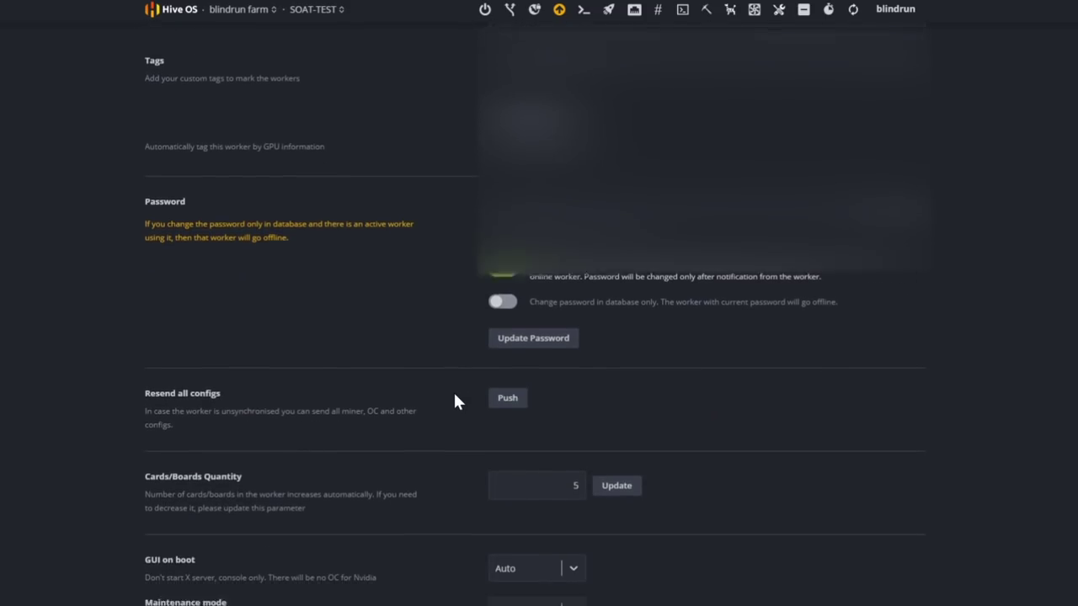
scroll(440, 371, "down", 3)
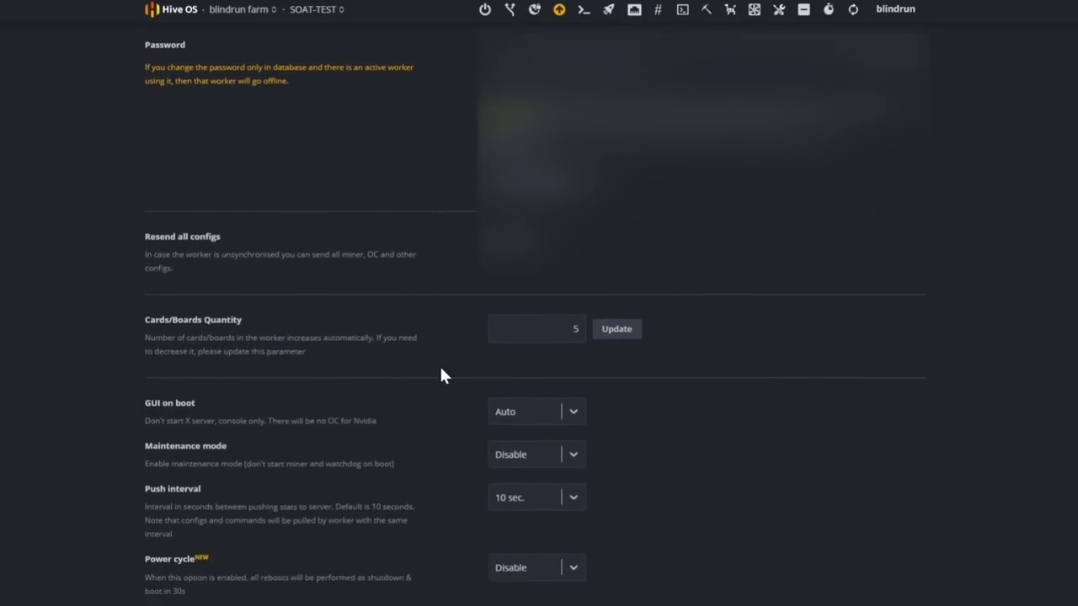
scroll(440, 375, "down", 1)
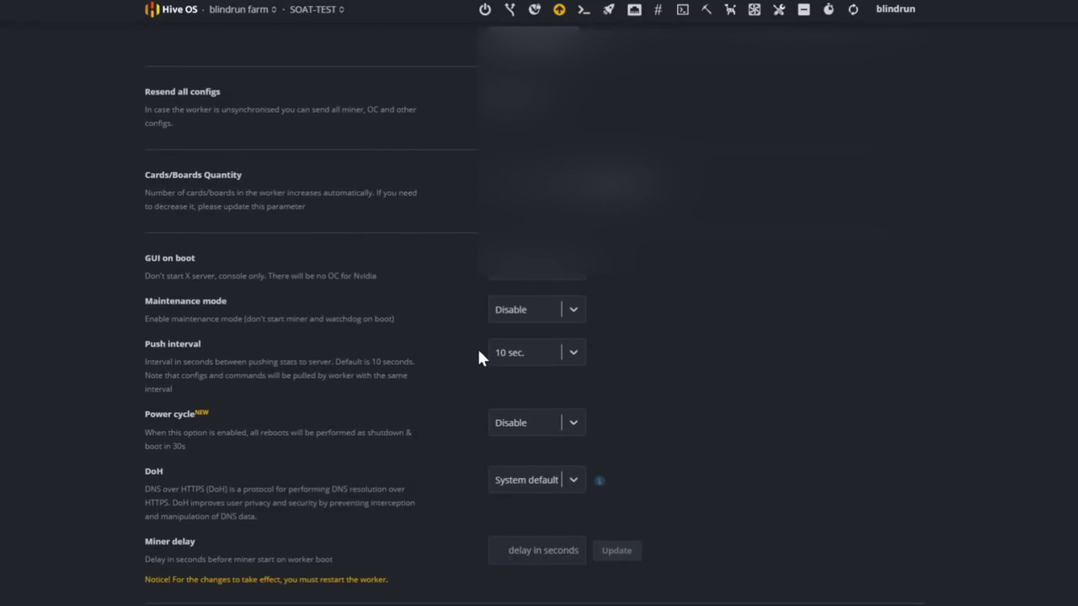
left_click(575, 318)
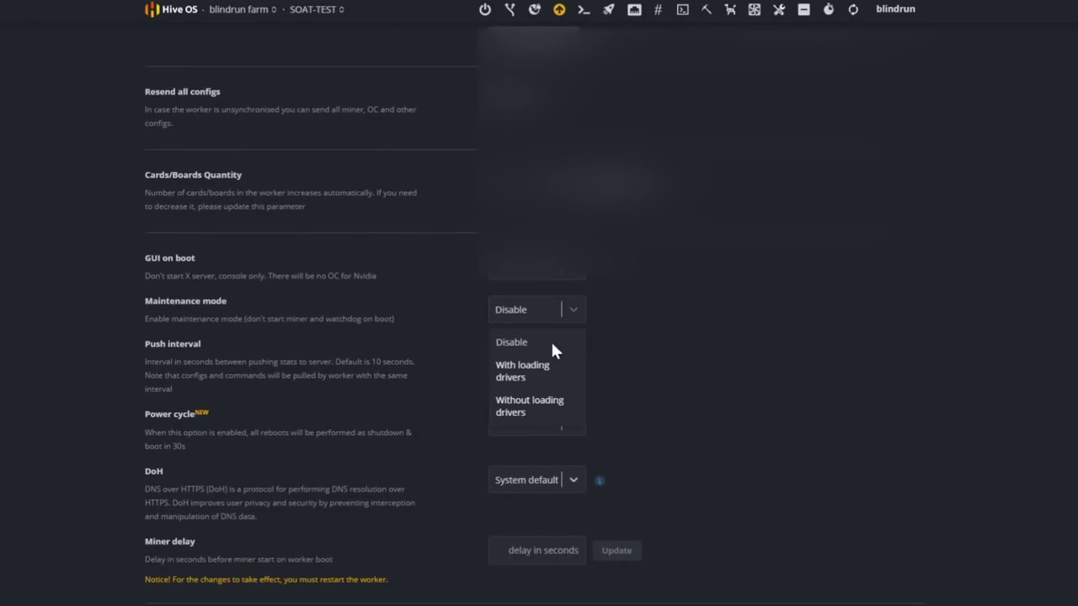
left_click(512, 405)
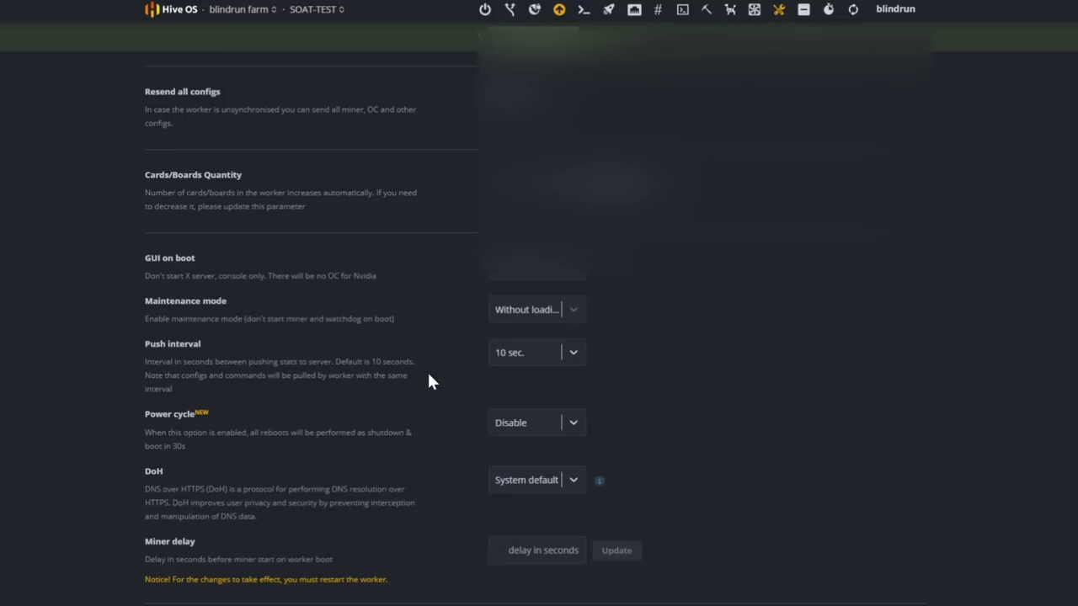
Step: Return to the farm's worker list and reboot the SOAT-TEST worker
scroll(427, 370, "up", 1)
scroll(426, 371, "up", 9)
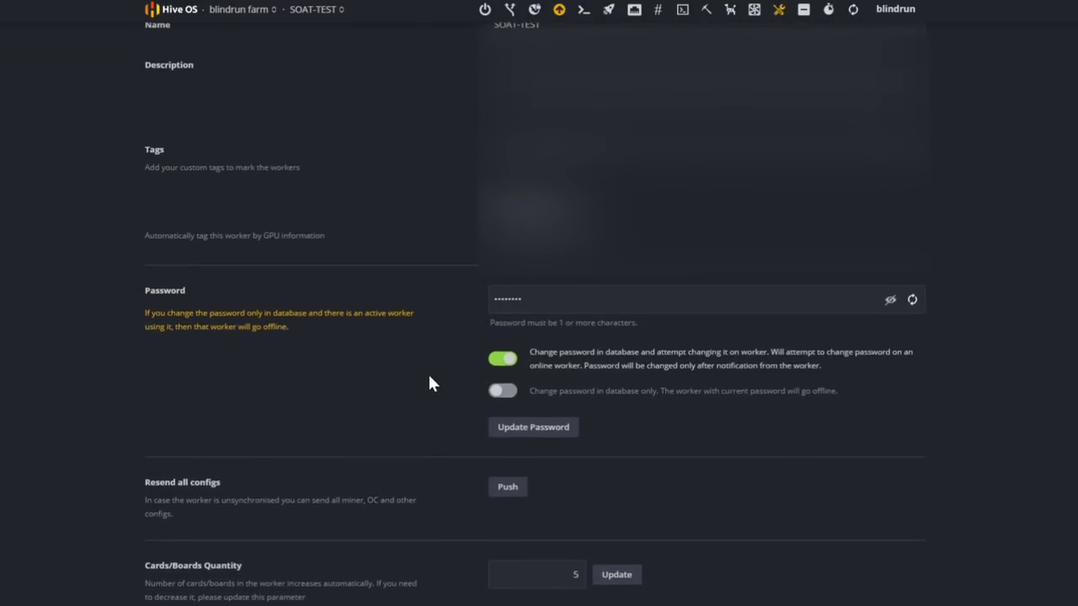
left_click(175, 17)
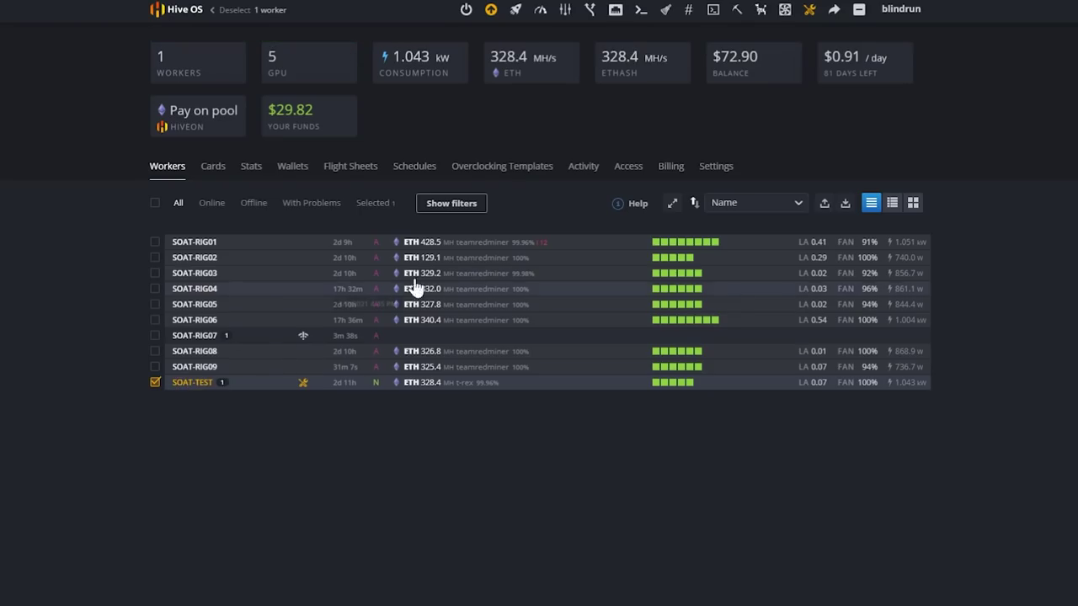
left_click(464, 13)
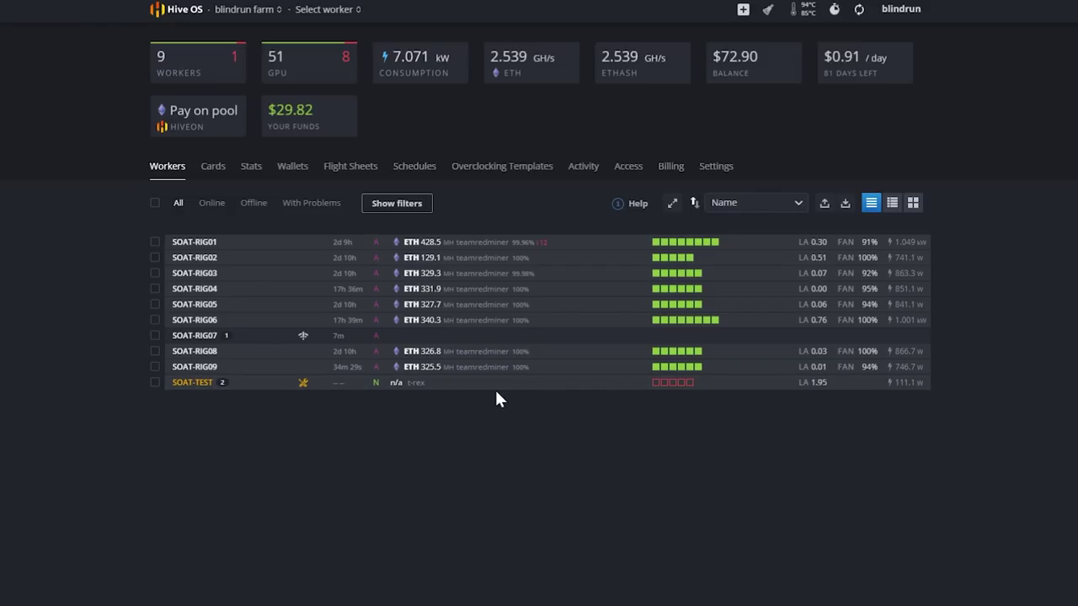
Step: Select the SOAT-TEST worker and start a Hive Shell for it
mouse_move(684, 390)
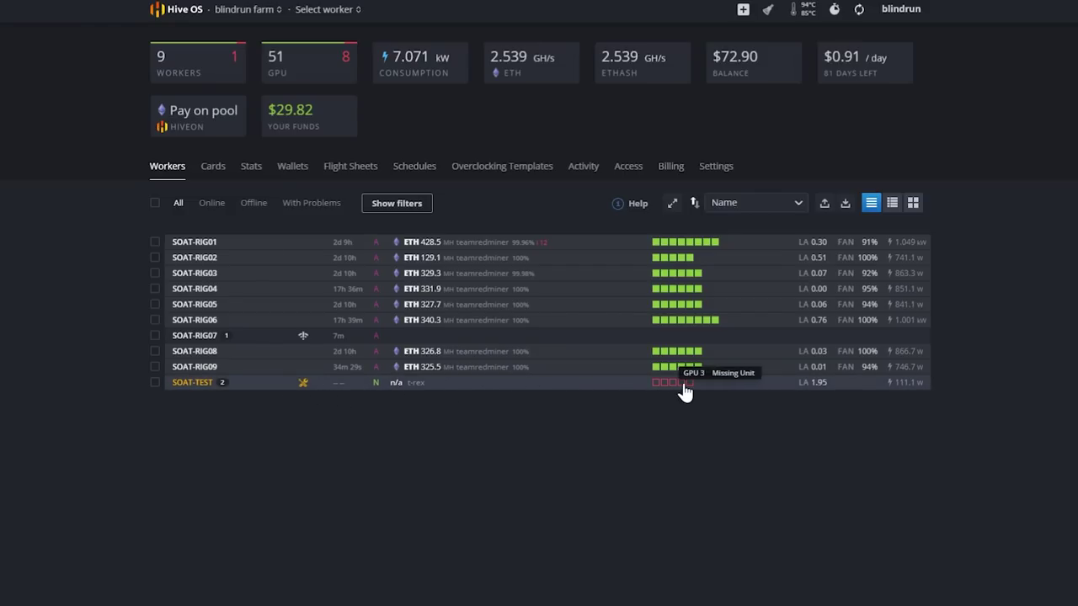
left_click(153, 385)
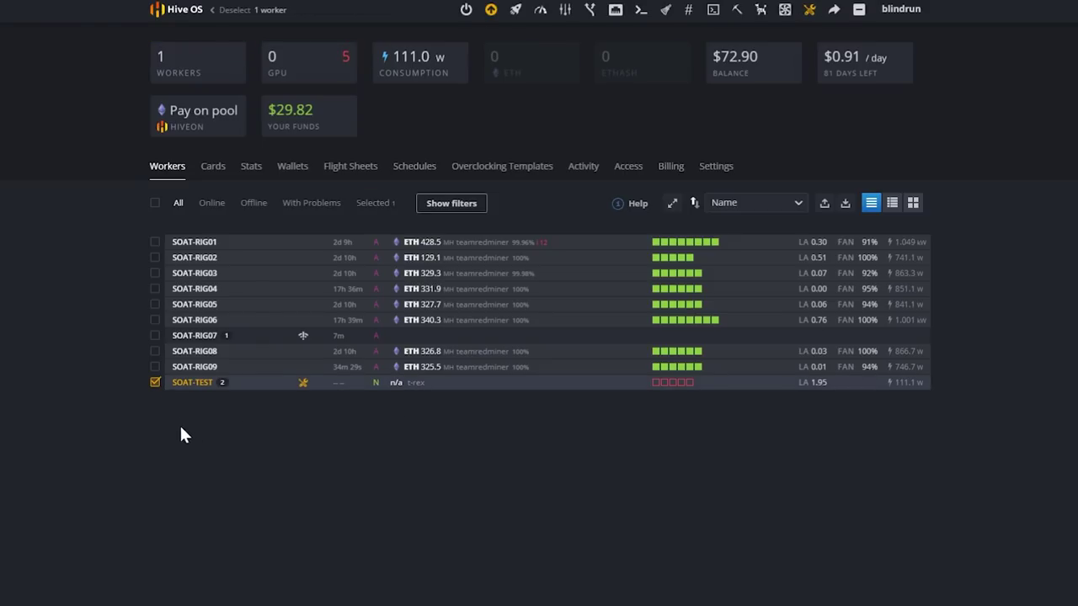
left_click(713, 19)
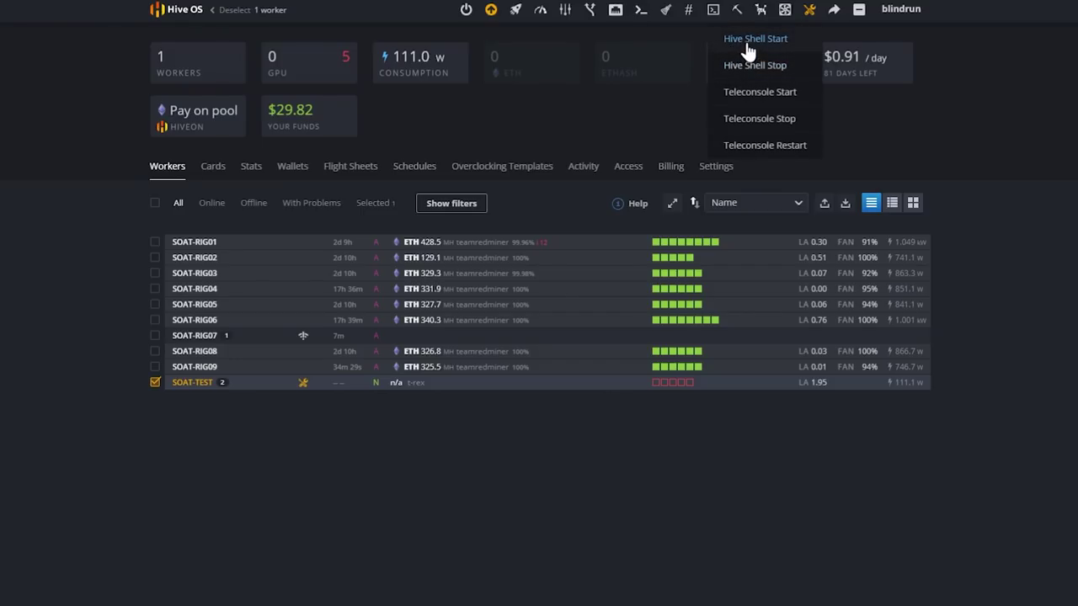
left_click(749, 52)
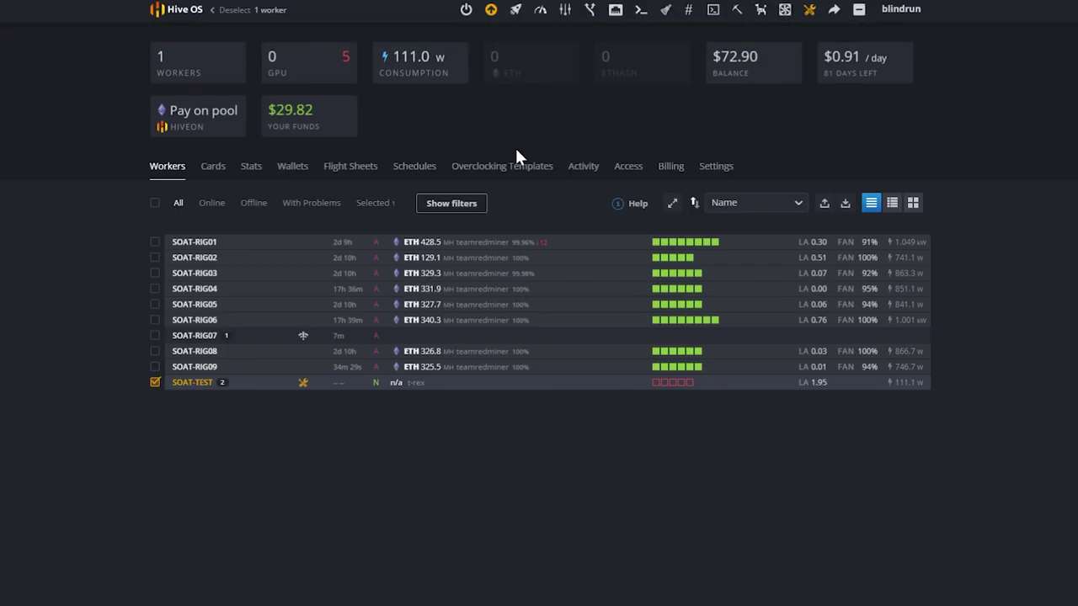
Step: Open the Hive Shell session from SOAT-TEST's details and run nvidia-driver-update in it
left_click(371, 383)
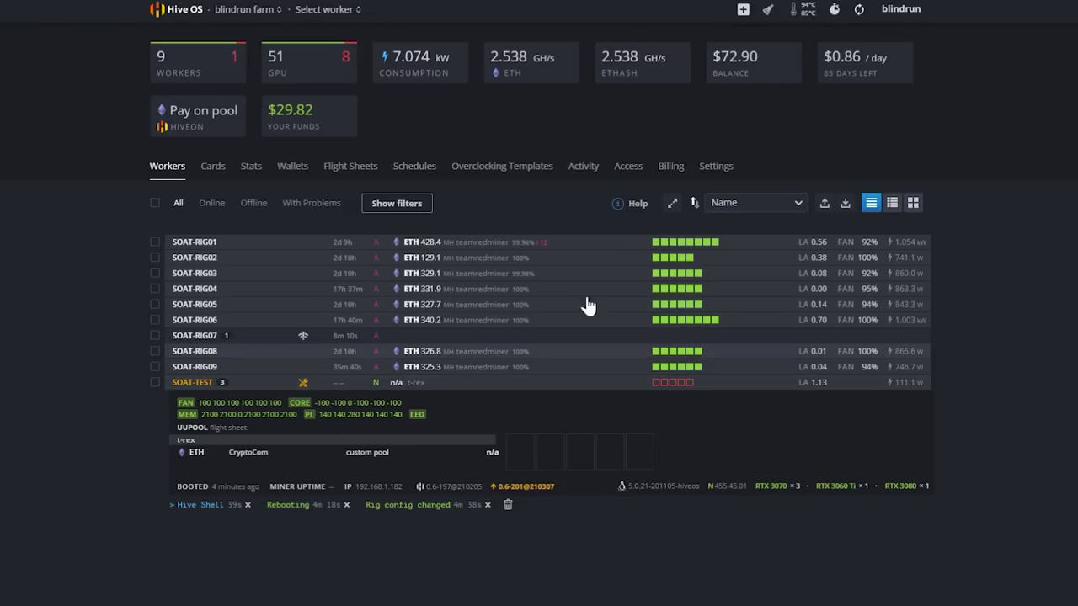
left_click(839, 1)
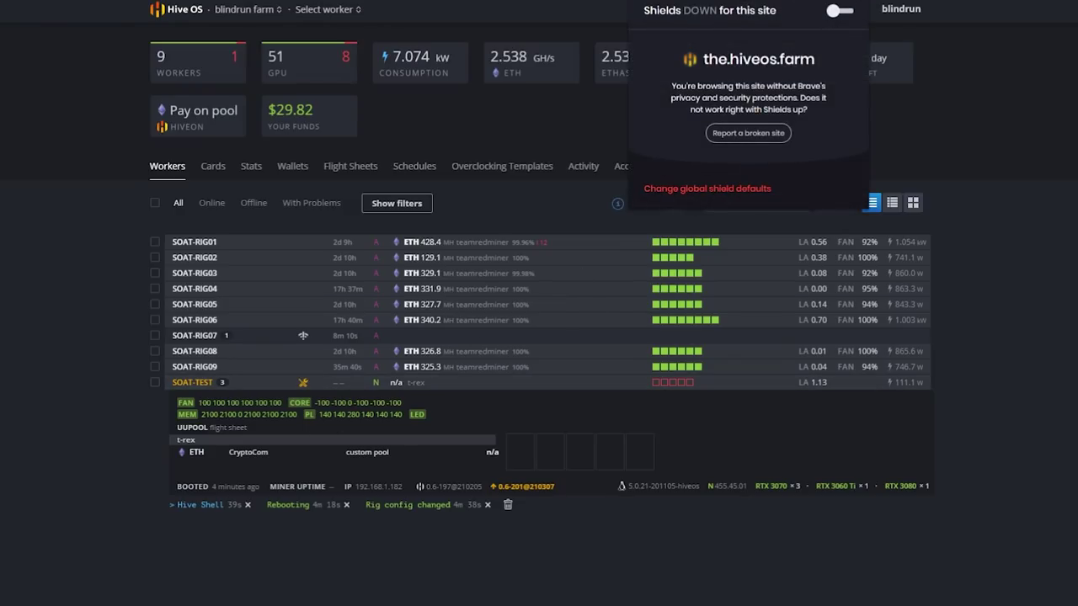
left_click(203, 505)
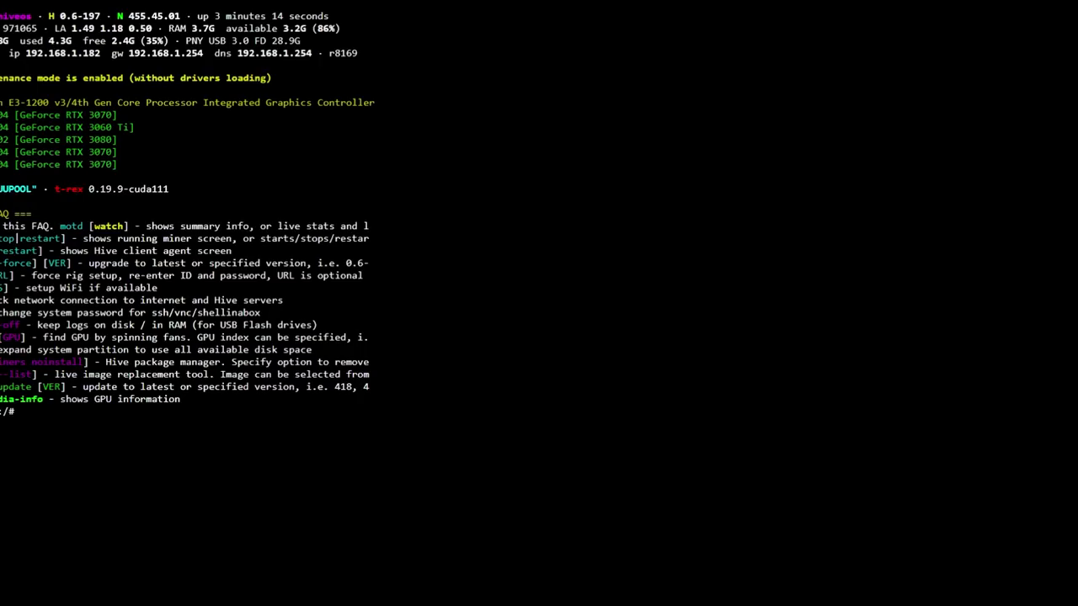
type("nvidia-driver-update")
key("Return")
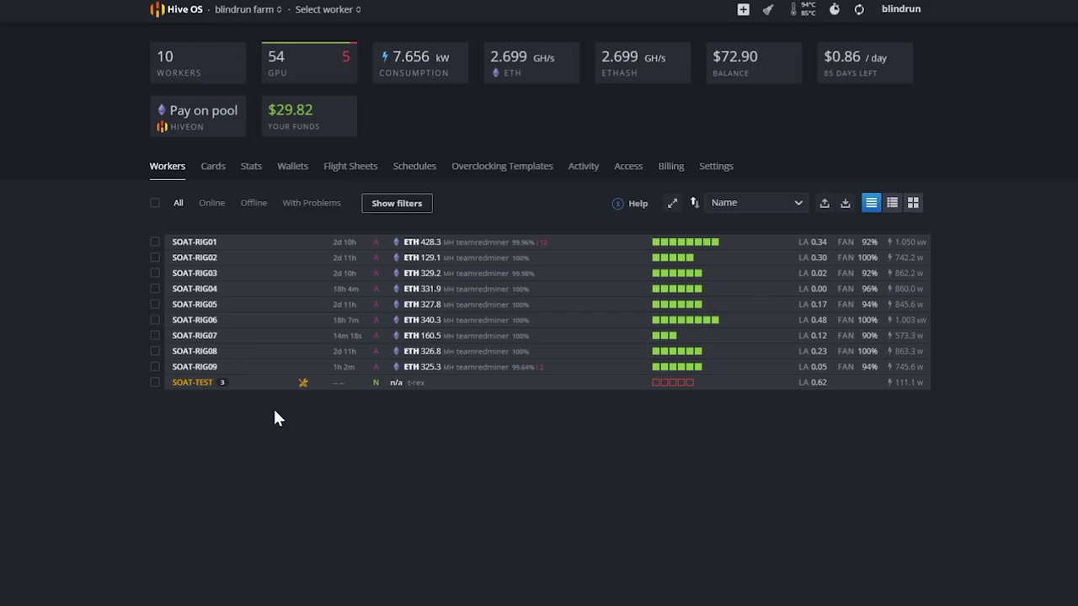
Step: Reopen SOAT-TEST's settings in Hive OS and set Maintenance mode to Disable
left_click(199, 383)
left_click(477, 177)
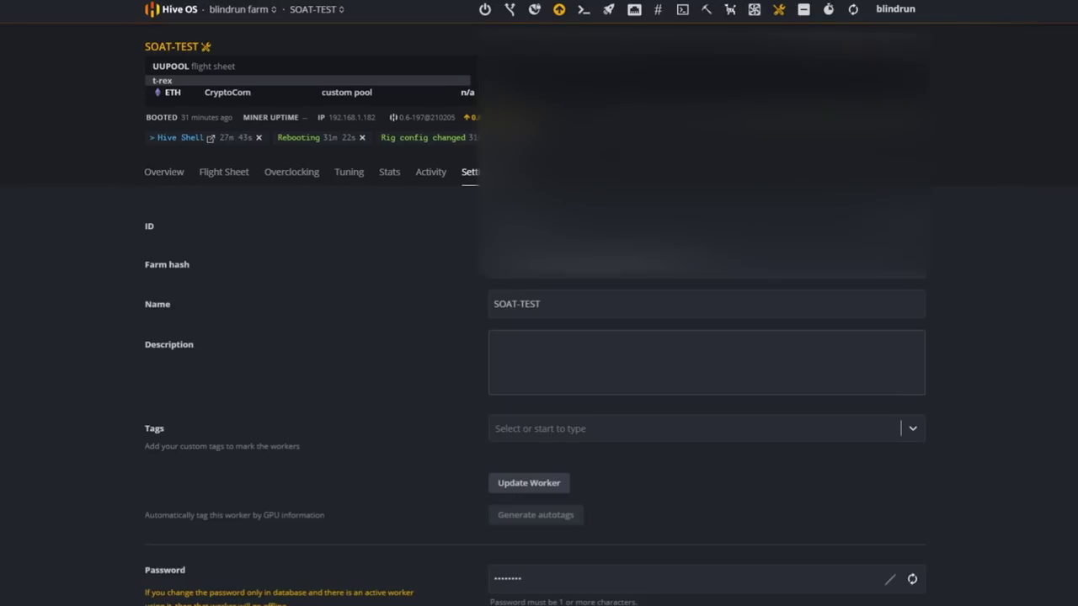
scroll(448, 345, "down", 8)
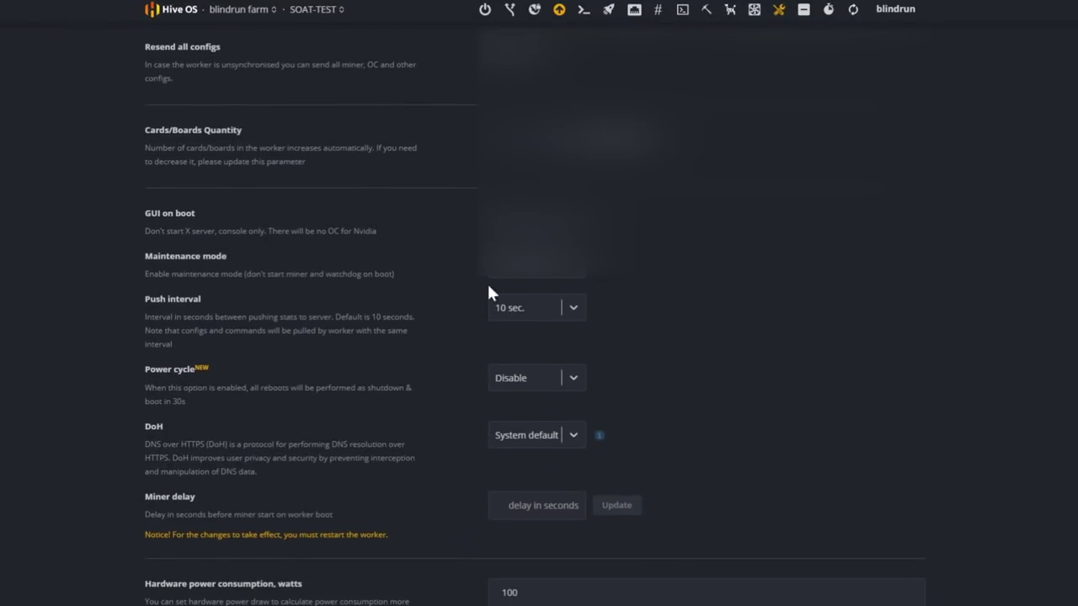
left_click(577, 276)
left_click(517, 300)
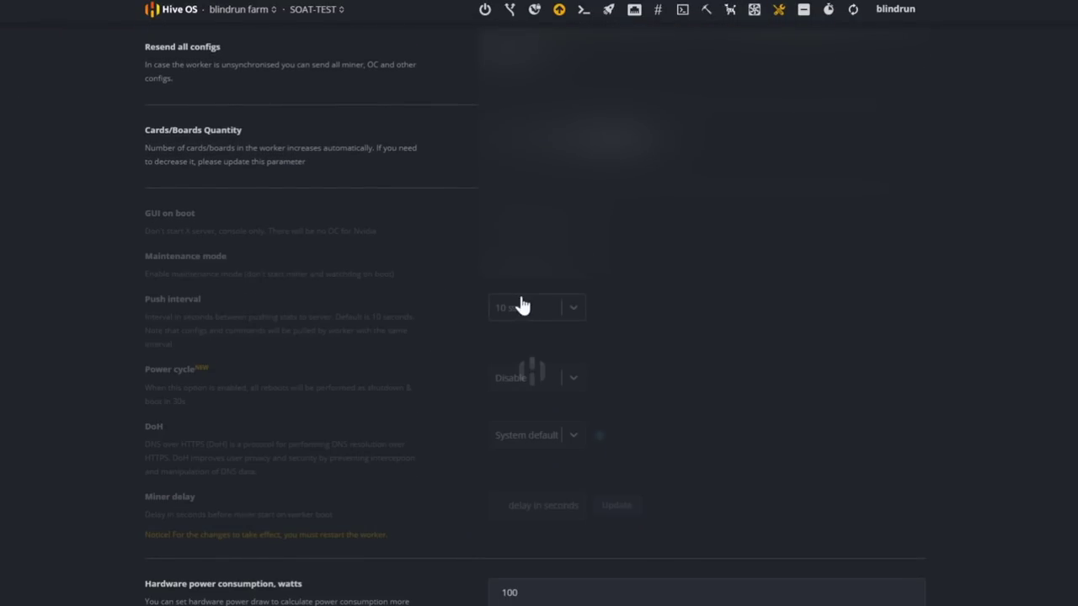
Step: Go back to the farm's workers, select SOAT-TEST and reboot it with maintenance mode off
scroll(623, 313, "up", 10)
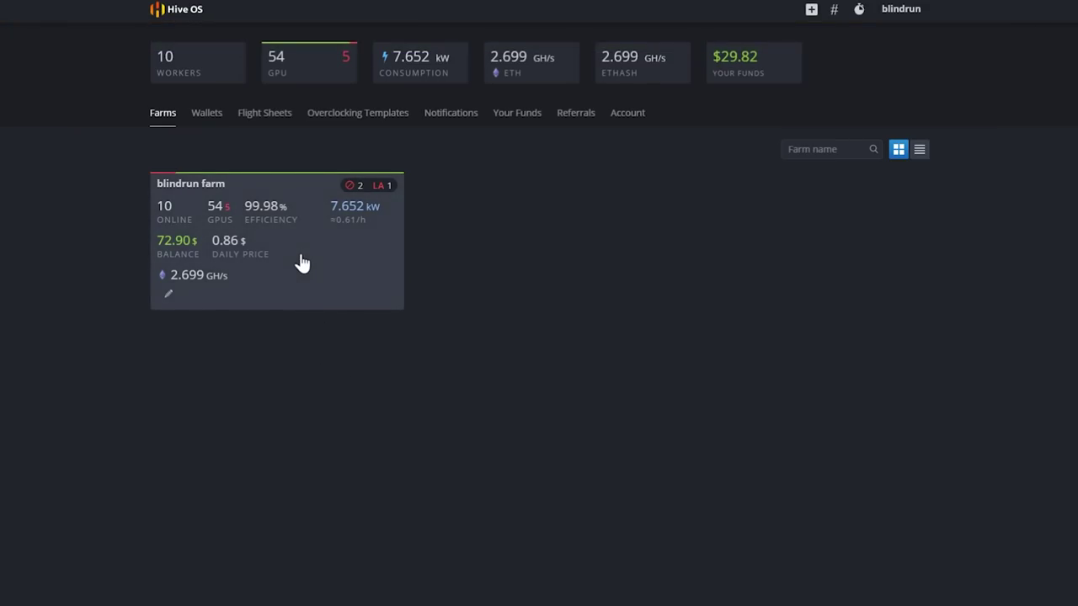
left_click(300, 258)
left_click(155, 383)
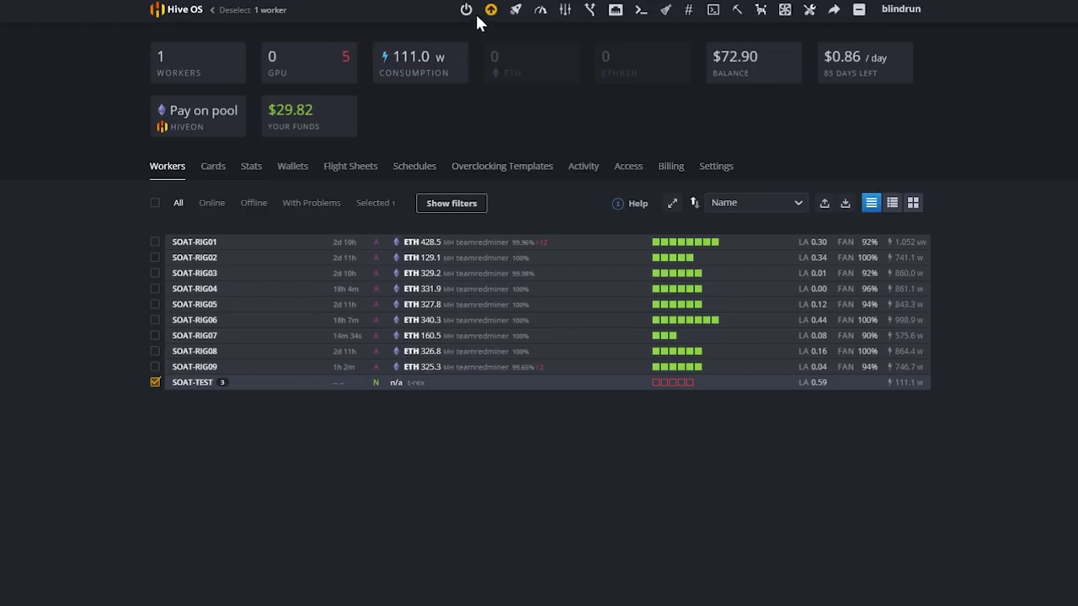
mouse_move(469, 30)
left_click(370, 383)
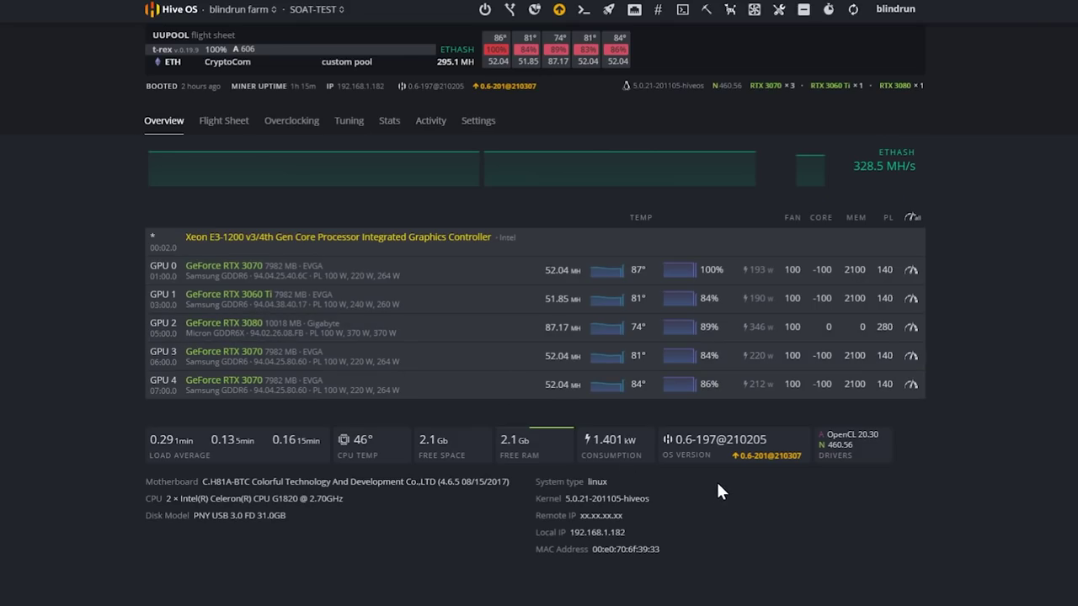
Step: Return to the farm's worker list and check SOAT-TEST's NVIDIA driver version in its expanded details
left_click(169, 11)
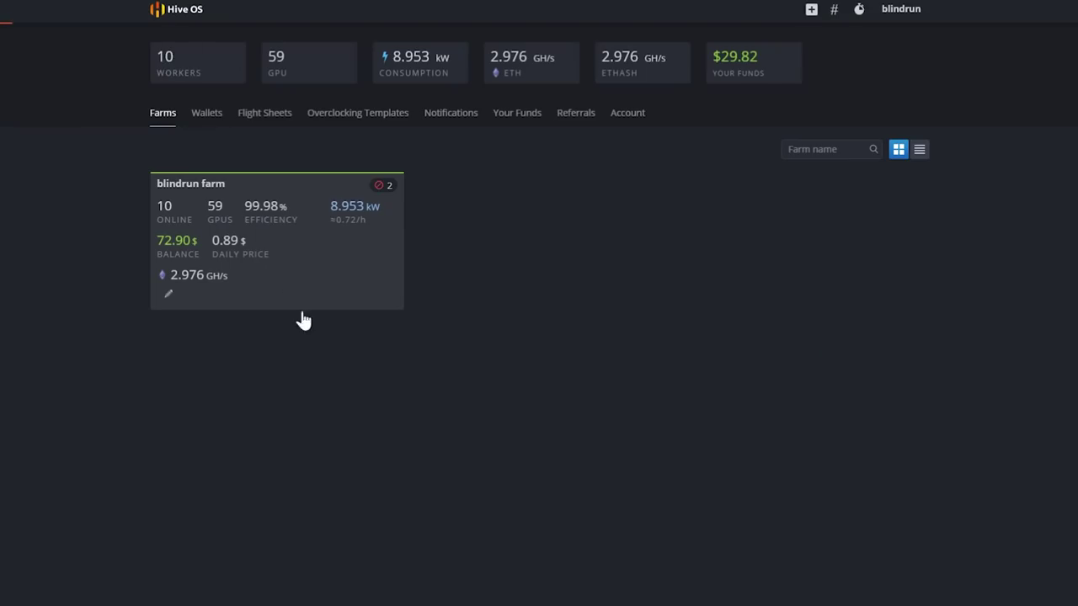
left_click(301, 294)
mouse_move(259, 391)
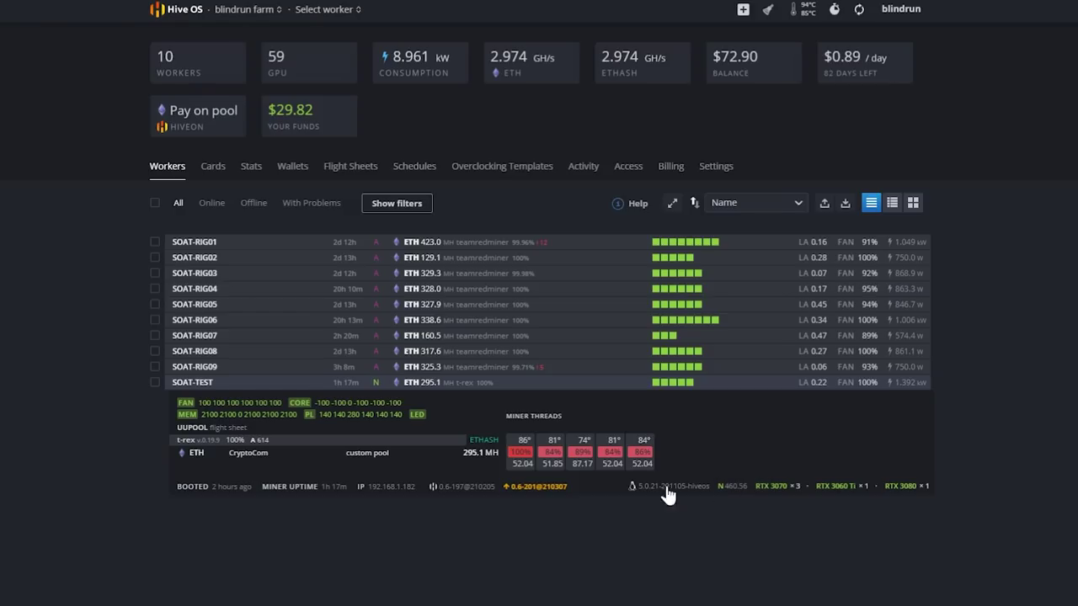
Step: Open SOAT-TEST's overview and compare the hash rates of its RTX 3070 and RTX 3060 Ti cards
left_click(193, 383)
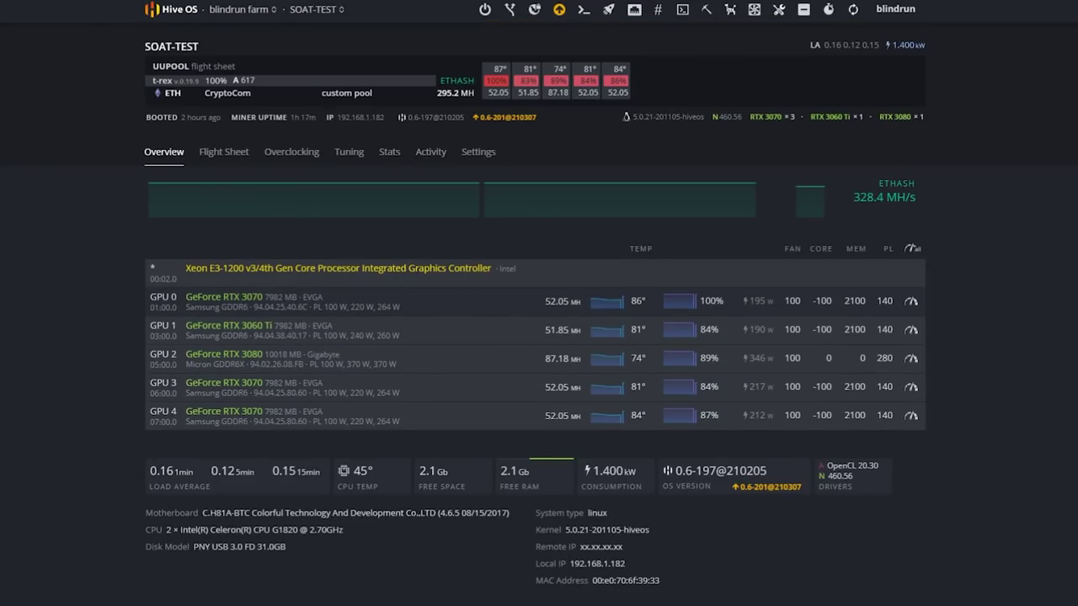
left_click(544, 345)
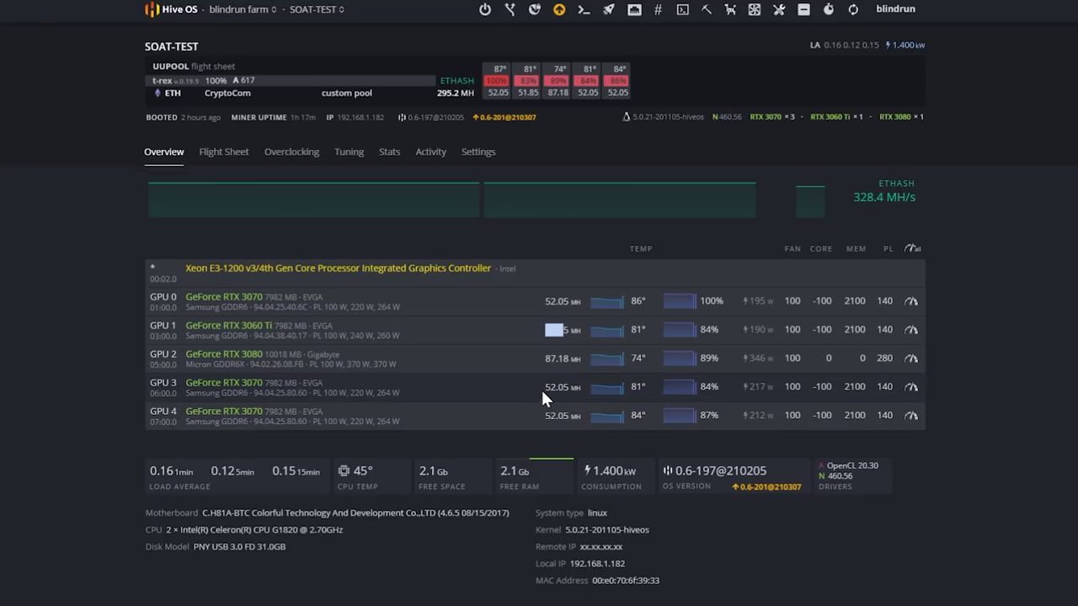
left_click_drag(540, 387, 561, 389)
left_click(500, 405)
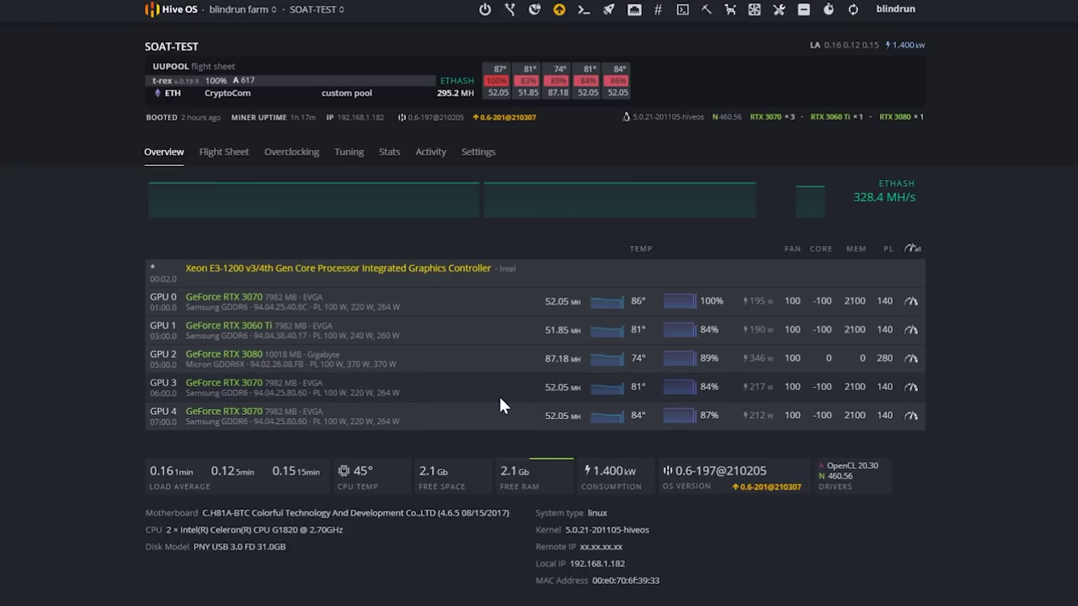